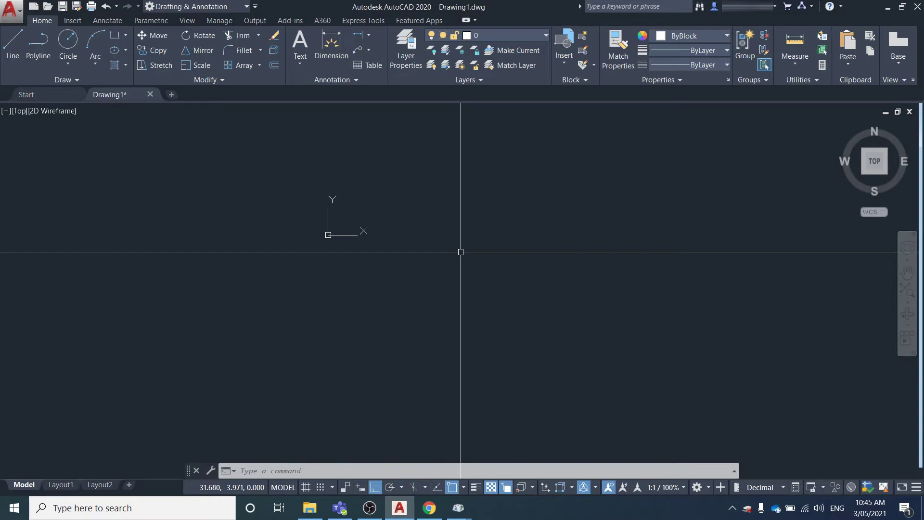
Place a point freehand to the right of the origin, at about X 33.9, Y 2.8
{"action": "left_click", "coordinate": [433, 243]}
{"action": "left_click", "coordinate": [491, 264]}
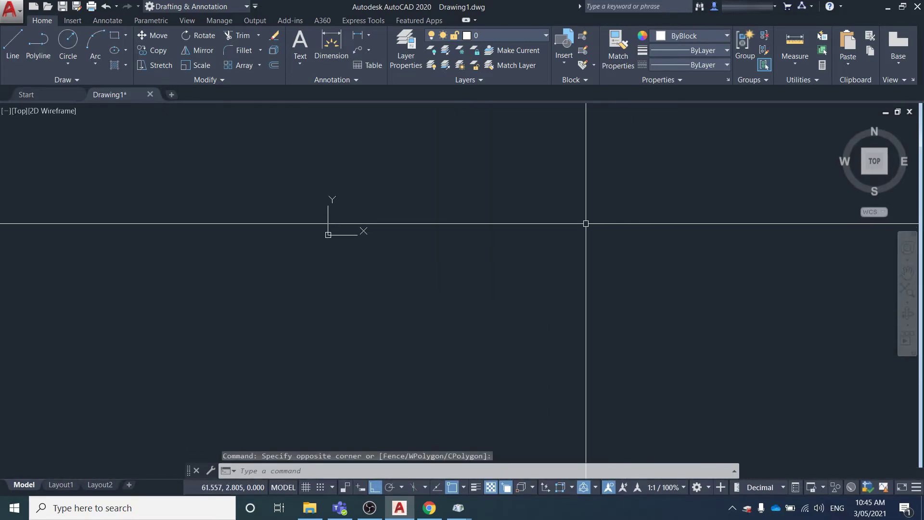
{"action": "type", "text": "po"}
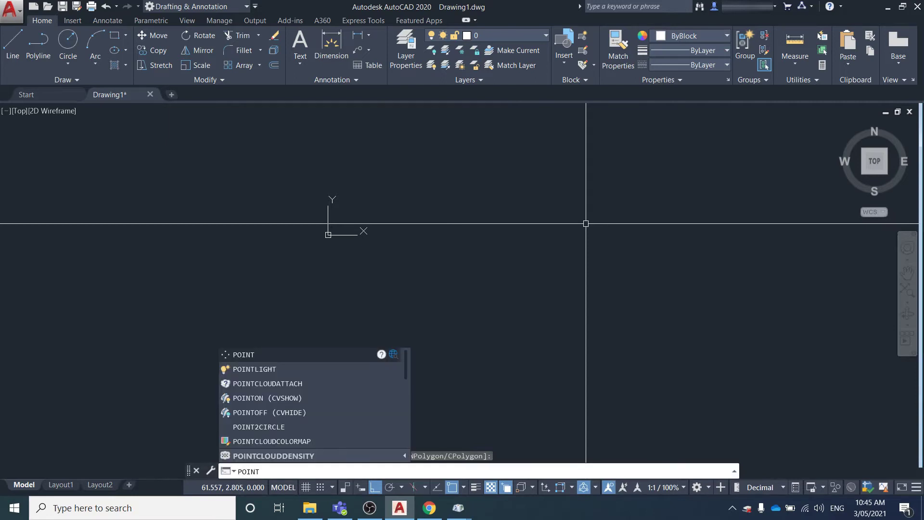
{"action": "key", "text": "Return"}
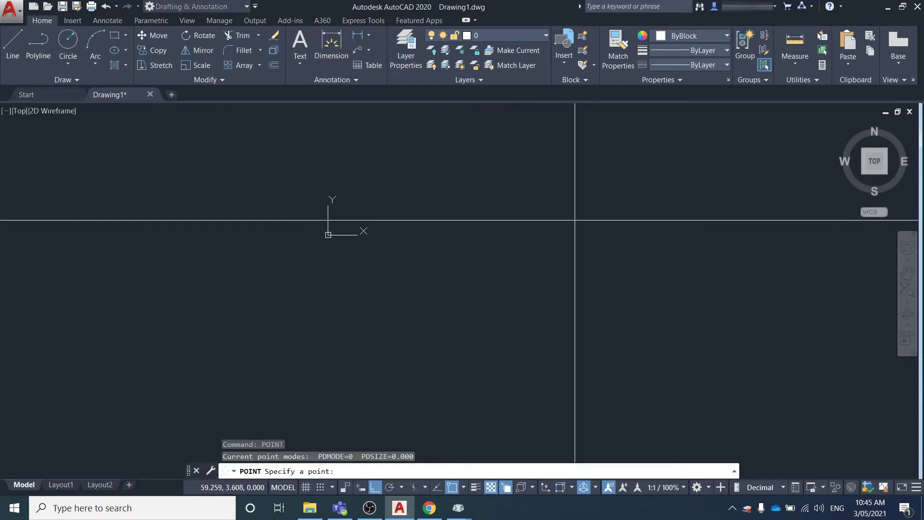
{"action": "left_click", "coordinate": [470, 223]}
Select the new point, open its properties and check its X, Y and Z position
{"action": "left_click", "coordinate": [446, 194]}
{"action": "left_click", "coordinate": [485, 245]}
{"action": "right_click", "coordinate": [260, 195]}
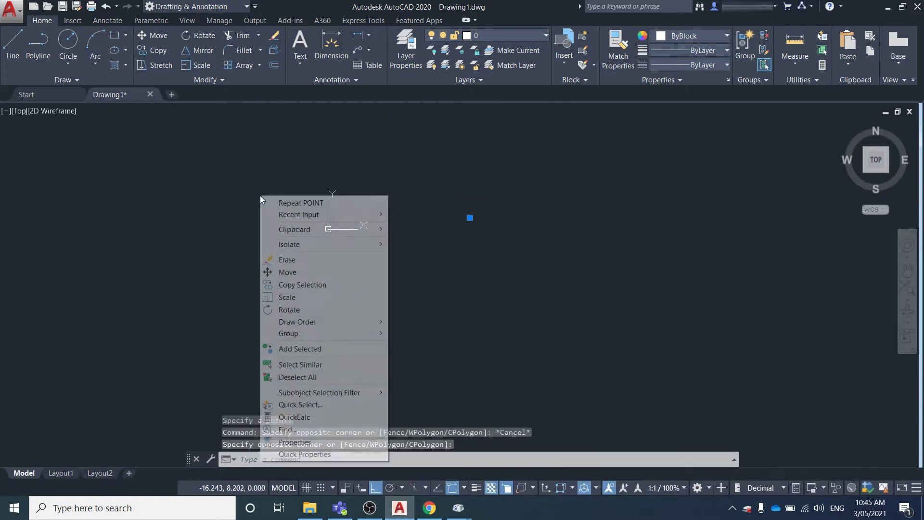
{"action": "left_click", "coordinate": [312, 442]}
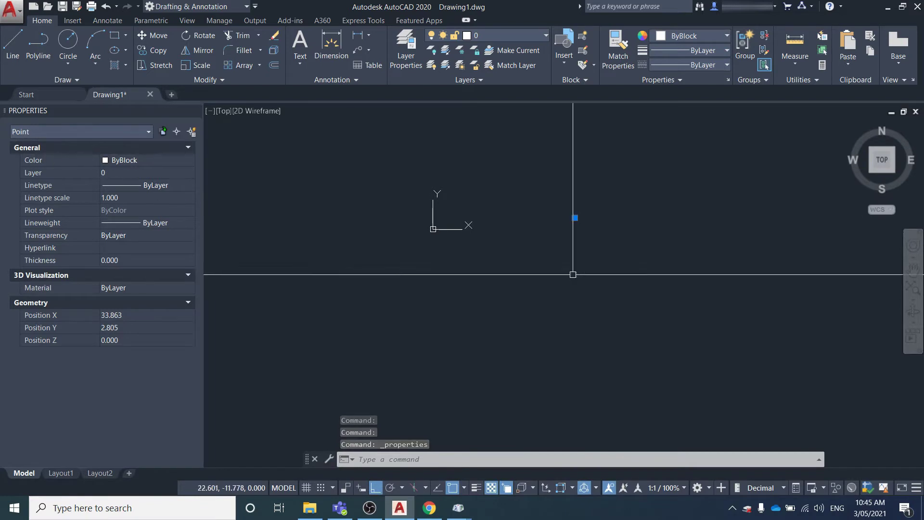
{"action": "left_click", "coordinate": [112, 328]}
{"action": "left_click", "coordinate": [112, 340]}
{"action": "left_click", "coordinate": [701, 305]}
{"action": "left_click", "coordinate": [701, 305]}
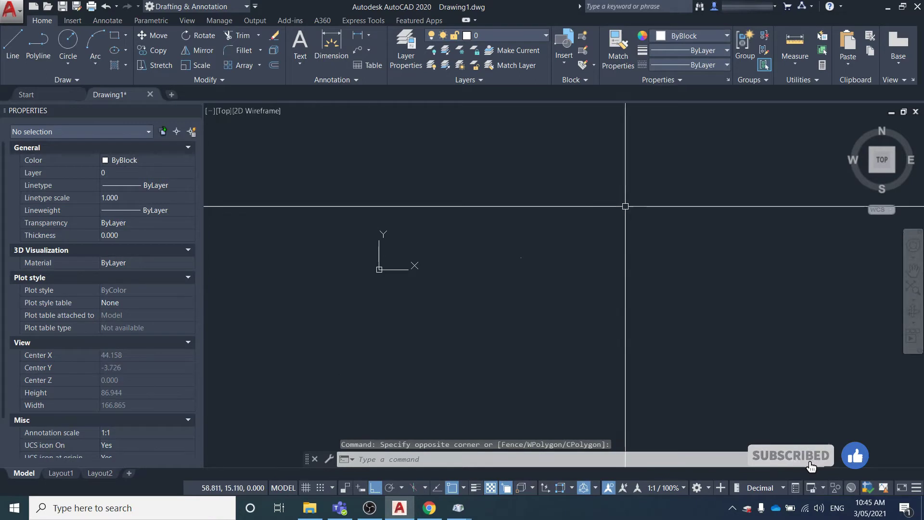
{"action": "left_click", "coordinate": [658, 182]}
{"action": "left_click", "coordinate": [536, 272]}
{"action": "left_click", "coordinate": [532, 255]}
{"action": "left_click", "coordinate": [530, 313]}
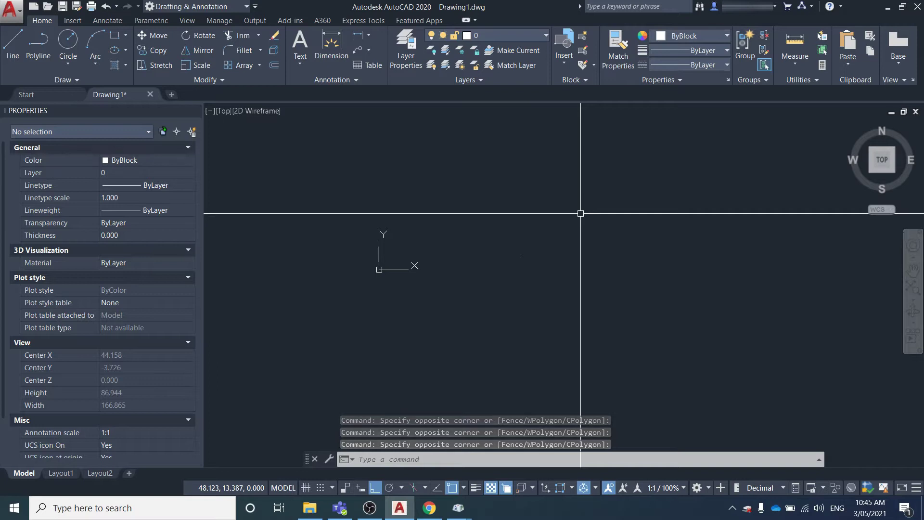
Place a second point at the exact coordinates 50,50,50
{"action": "type", "text": "poin"}
{"action": "key", "text": "Return"}
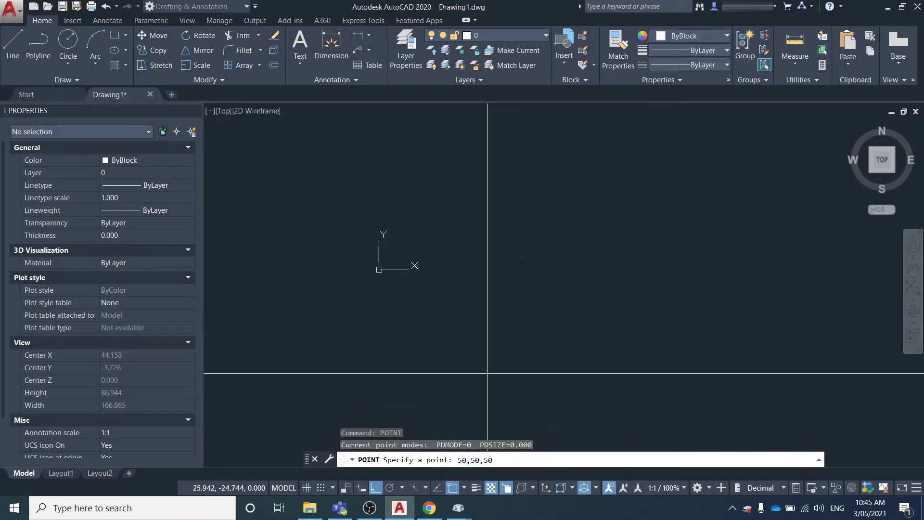
{"action": "key", "text": "Return"}
{"action": "middle_click", "coordinate": [542, 344]}
{"action": "middle_click", "coordinate": [542, 344]}
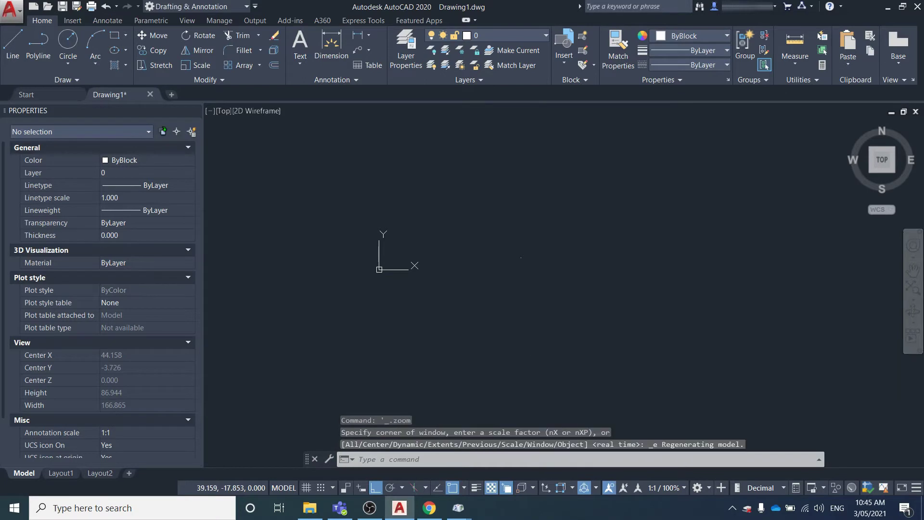
Select the second point, check its X, Y and Z position in the properties, and clear the selection
{"action": "left_click", "coordinate": [607, 183]}
{"action": "left_click", "coordinate": [561, 142]}
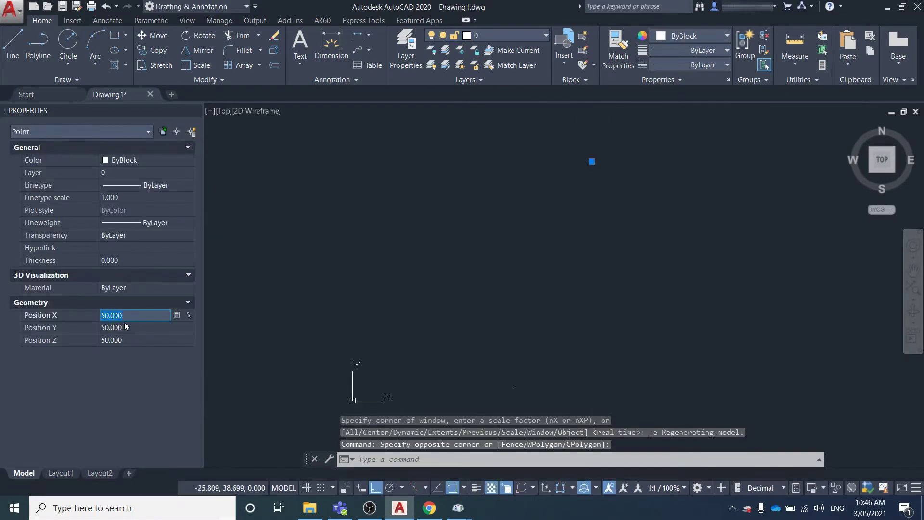
{"action": "left_click", "coordinate": [123, 340]}
{"action": "left_click", "coordinate": [215, 346]}
{"action": "scroll", "coordinate": [449, 227], "scroll_direction": "down", "scroll_amount": 2}
{"action": "key", "text": "Escape"}
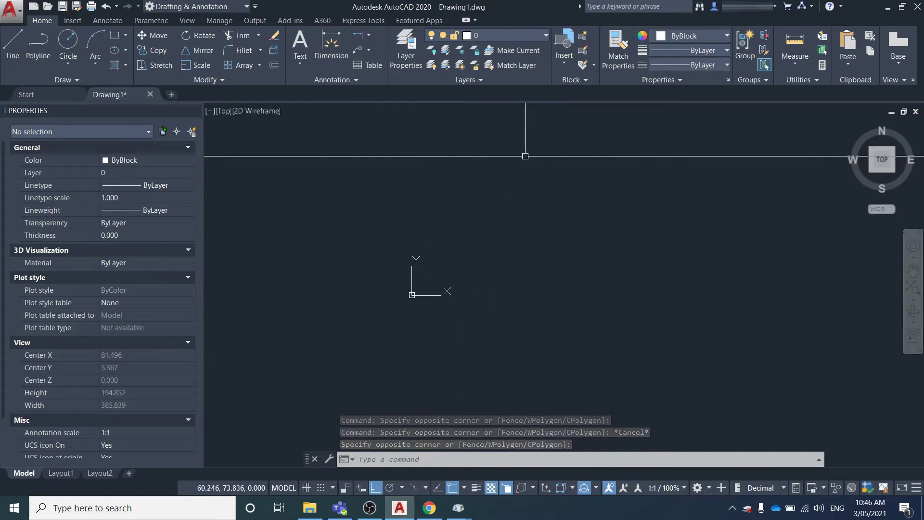
{"action": "left_click", "coordinate": [546, 174]}
{"action": "left_click", "coordinate": [503, 268]}
{"action": "scroll", "coordinate": [486, 245], "scroll_direction": "up", "scroll_amount": 2}
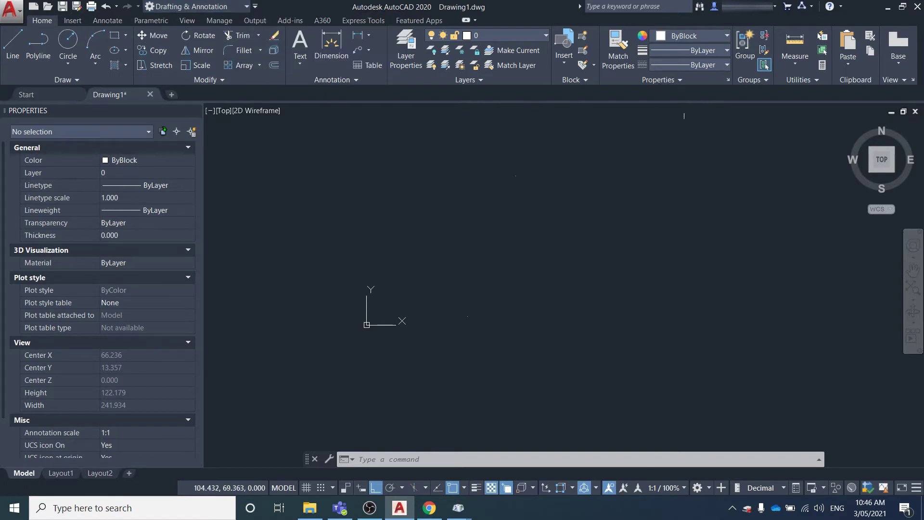
Set the point style to the X marker, with size 5% relative to the screen
{"action": "left_click", "coordinate": [793, 79]}
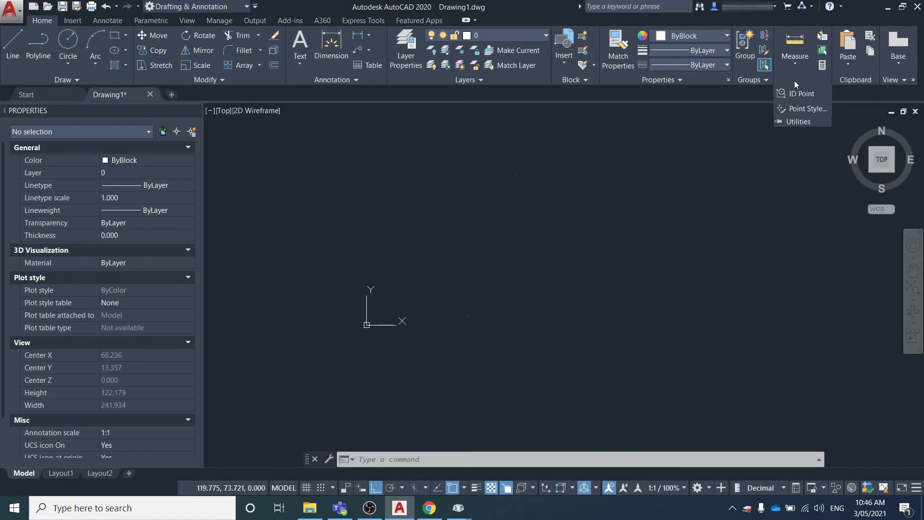
{"action": "left_click", "coordinate": [801, 109]}
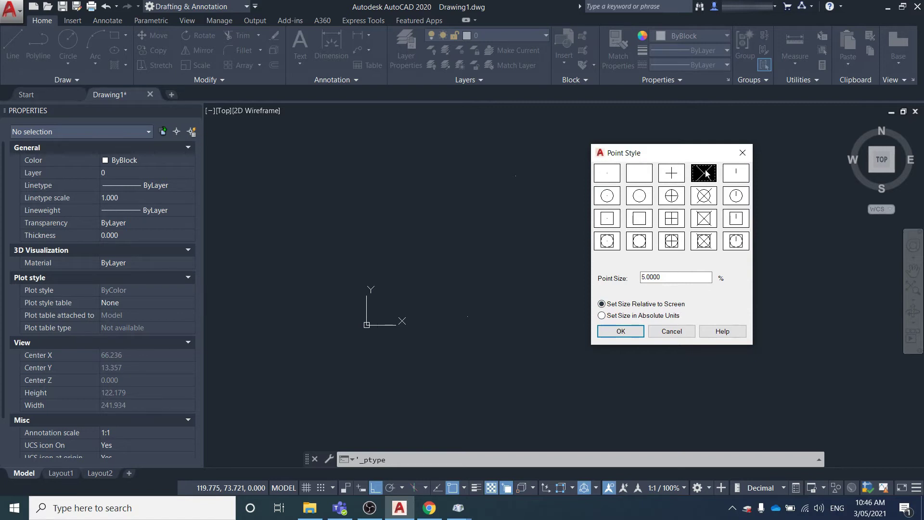
{"action": "left_click", "coordinate": [611, 332]}
Examine the X markers at different zoom levels and regenerate the drawing with REA
{"action": "scroll", "coordinate": [520, 210], "scroll_direction": "down", "scroll_amount": 2}
{"action": "scroll", "coordinate": [520, 209], "scroll_direction": "down", "scroll_amount": 8}
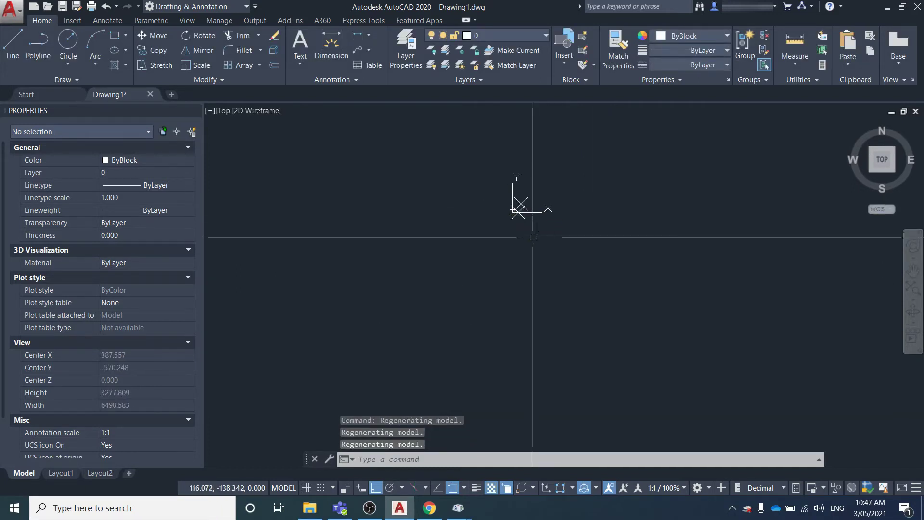
{"action": "scroll", "coordinate": [519, 212], "scroll_direction": "up", "scroll_amount": 6}
{"action": "scroll", "coordinate": [523, 201], "scroll_direction": "down", "scroll_amount": 1}
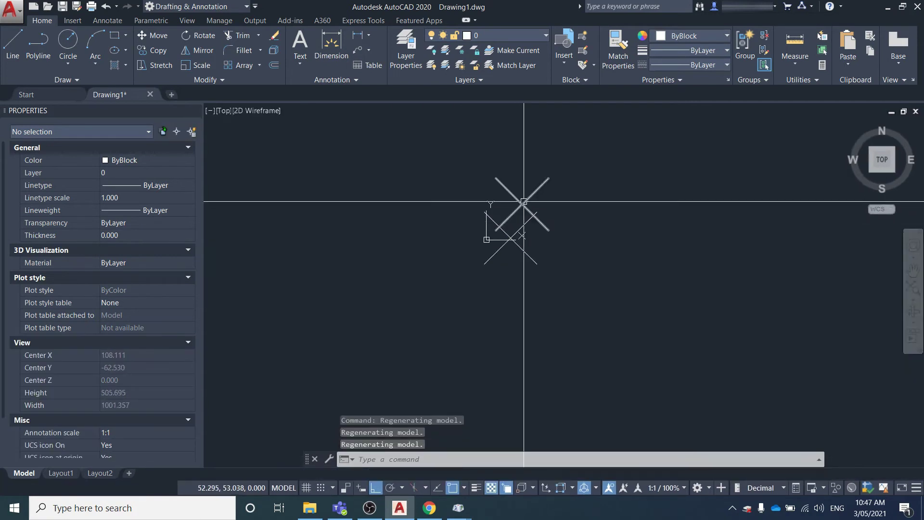
{"action": "scroll", "coordinate": [523, 201], "scroll_direction": "up", "scroll_amount": 3}
{"action": "type", "text": "rea"}
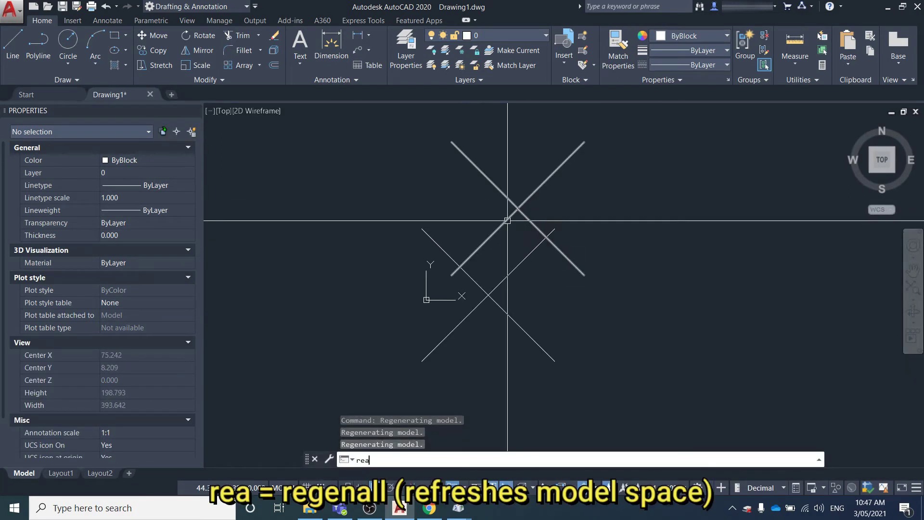
{"action": "key", "text": "Return"}
Regenerate the drawing again with REA at a close view of the second point
{"action": "scroll", "coordinate": [515, 201], "scroll_direction": "up", "scroll_amount": 6}
{"action": "type", "text": "rae"}
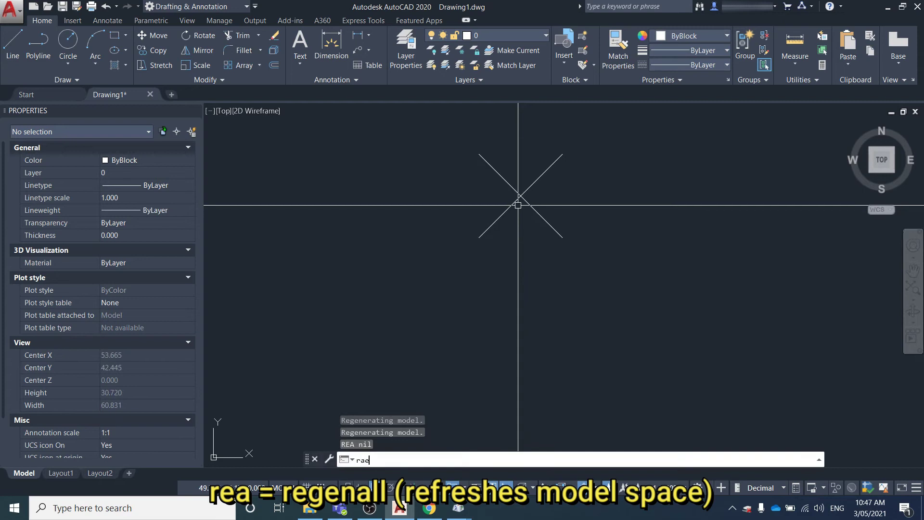
{"action": "key", "text": "Return"}
{"action": "scroll", "coordinate": [516, 210], "scroll_direction": "down", "scroll_amount": 1}
{"action": "scroll", "coordinate": [516, 210], "scroll_direction": "up", "scroll_amount": 2}
{"action": "scroll", "coordinate": [517, 209], "scroll_direction": "down", "scroll_amount": 3}
{"action": "type", "text": "REA"}
{"action": "key", "text": "Return"}
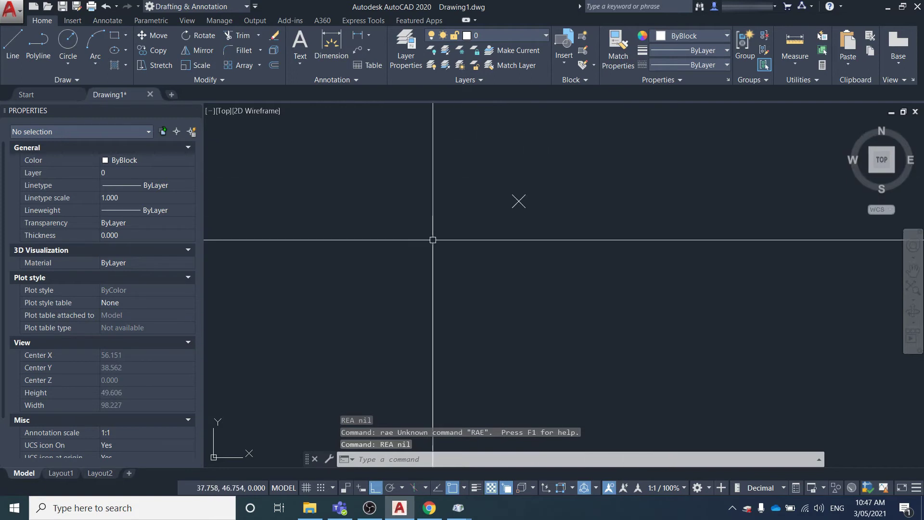
Review the Point Style settings, accept them with the size relative to the screen, and regenerate the drawing
{"action": "scroll", "coordinate": [564, 169], "scroll_direction": "down", "scroll_amount": 4}
{"action": "left_click", "coordinate": [810, 79]}
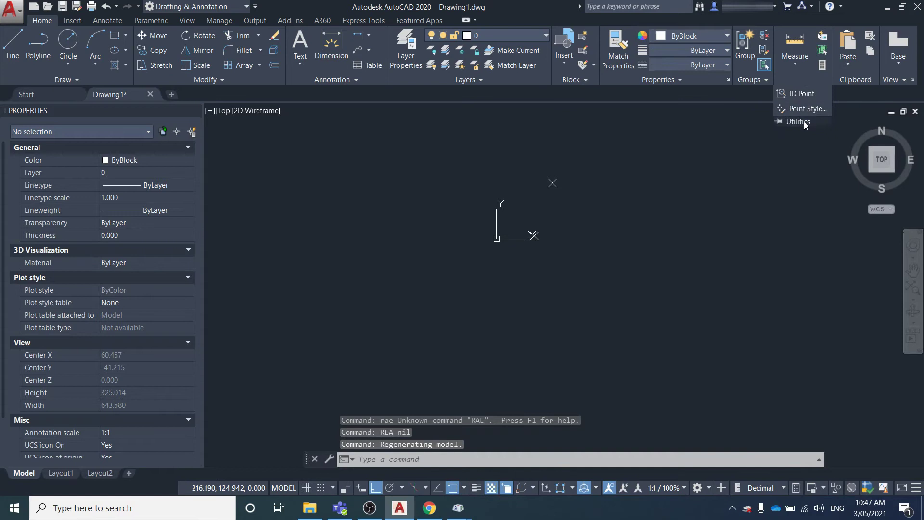
{"action": "left_click", "coordinate": [800, 110]}
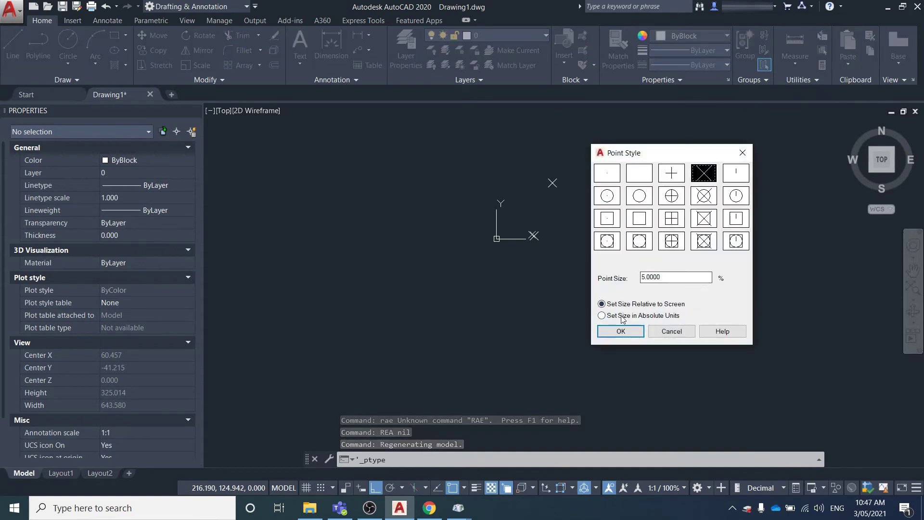
{"action": "left_click", "coordinate": [620, 331]}
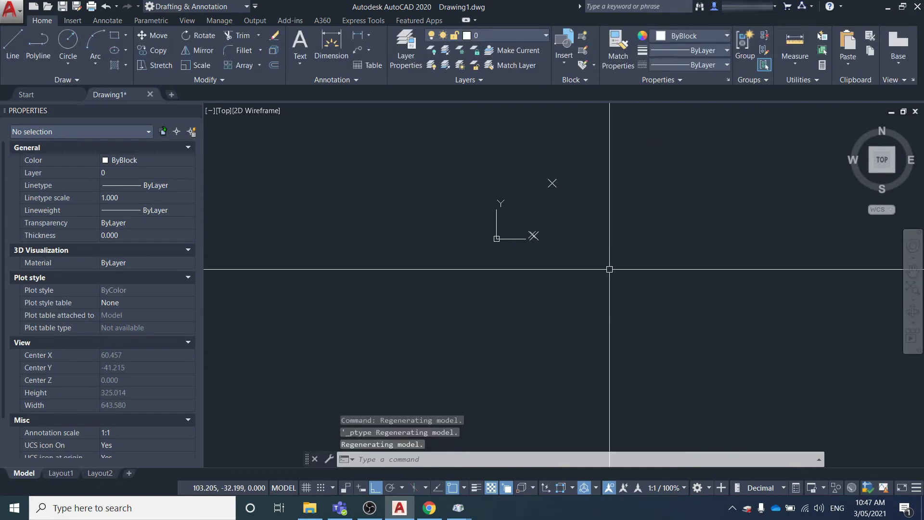
{"action": "scroll", "coordinate": [577, 246], "scroll_direction": "down", "scroll_amount": 2}
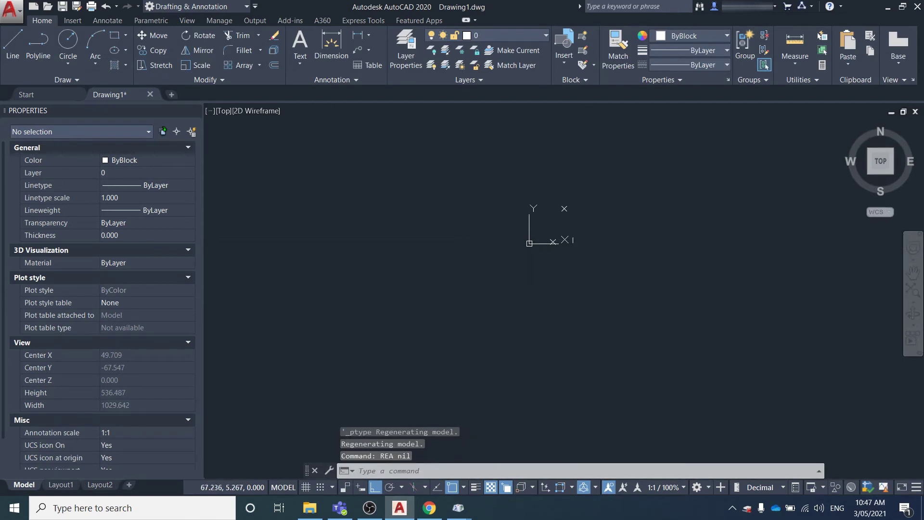
Set the point size in absolute units, with a size of 5.000 units
{"action": "scroll", "coordinate": [576, 241], "scroll_direction": "up", "scroll_amount": 4}
{"action": "left_click", "coordinate": [794, 79]}
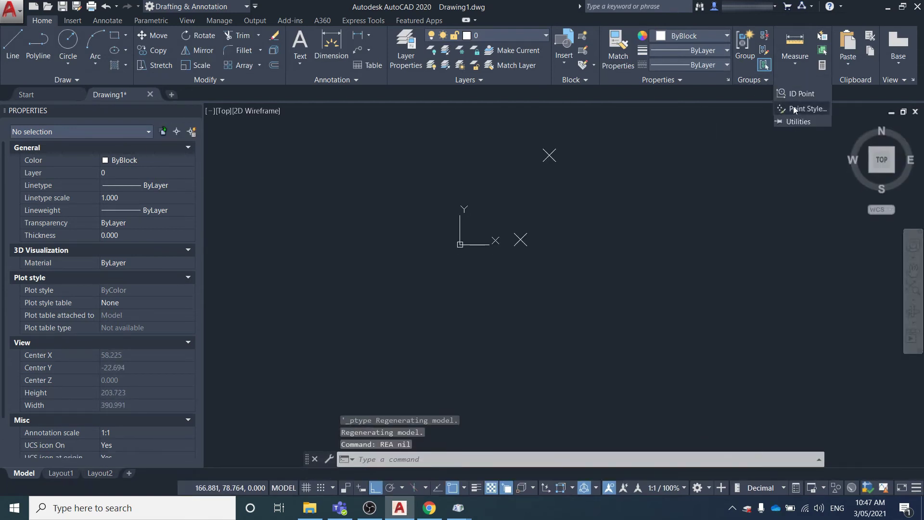
{"action": "left_click", "coordinate": [800, 108]}
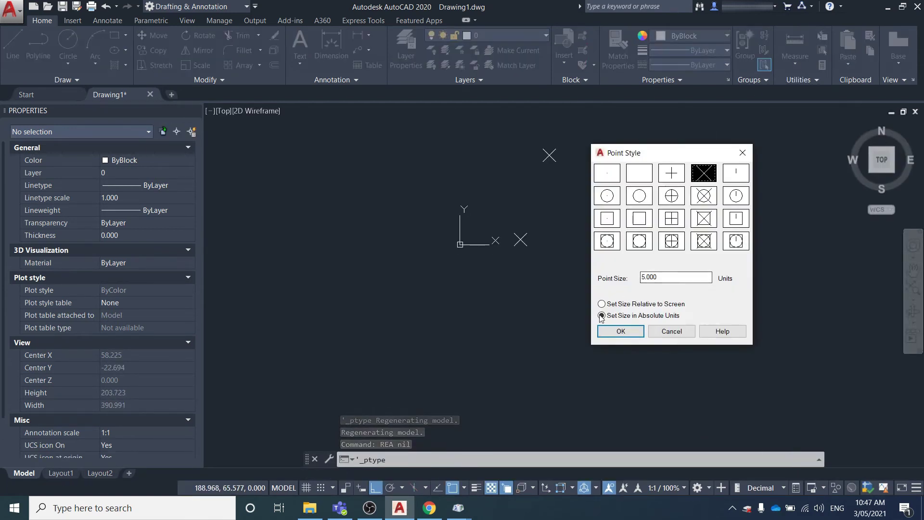
{"action": "left_click", "coordinate": [621, 331]}
Examine the size of the X markers from far out and close up to the lower point
{"action": "scroll", "coordinate": [565, 210], "scroll_direction": "down", "scroll_amount": 4}
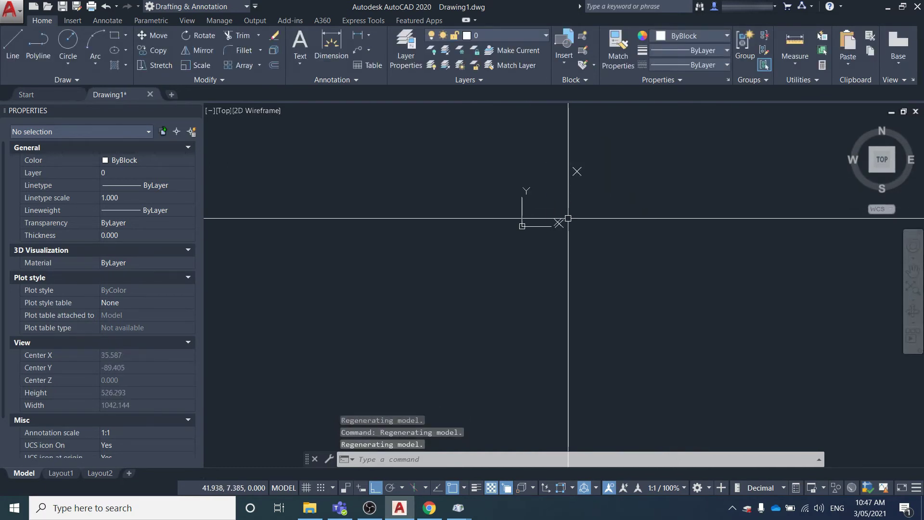
{"action": "scroll", "coordinate": [568, 218], "scroll_direction": "down", "scroll_amount": 12}
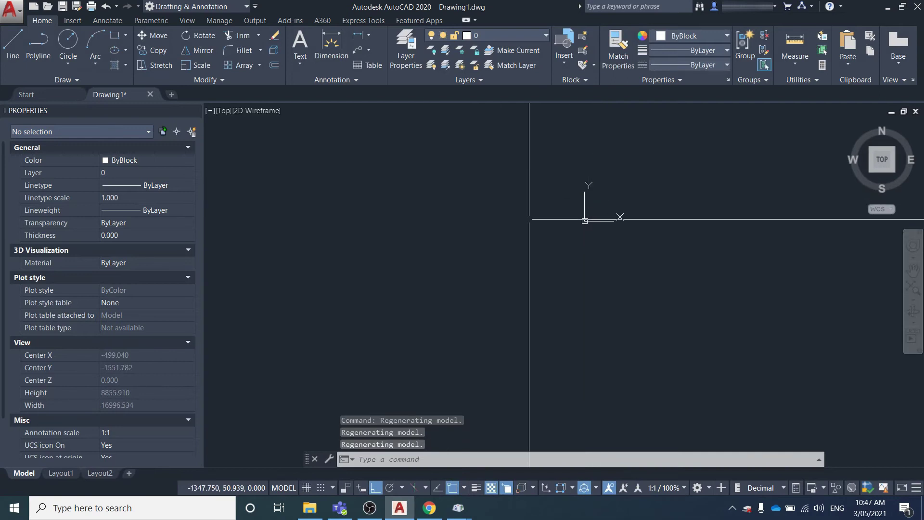
{"action": "scroll", "coordinate": [577, 219], "scroll_direction": "up", "scroll_amount": 6}
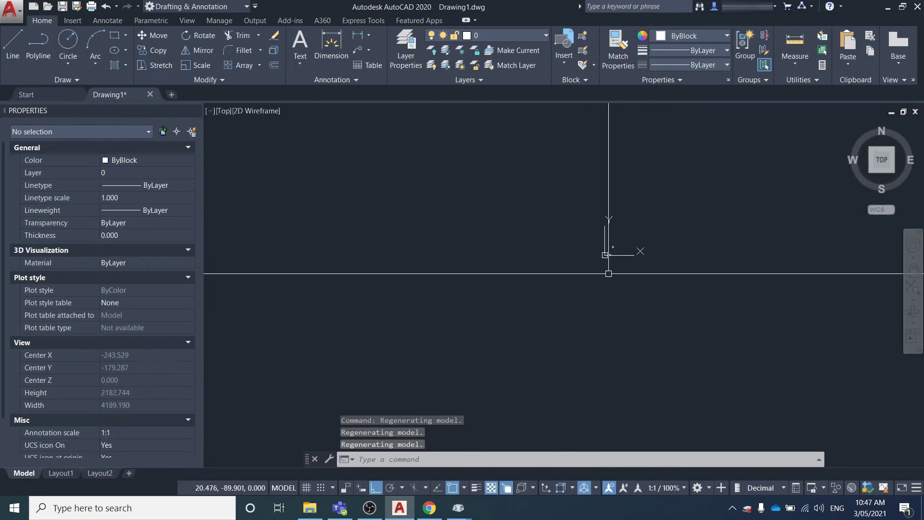
{"action": "scroll", "coordinate": [608, 280], "scroll_direction": "up", "scroll_amount": 15}
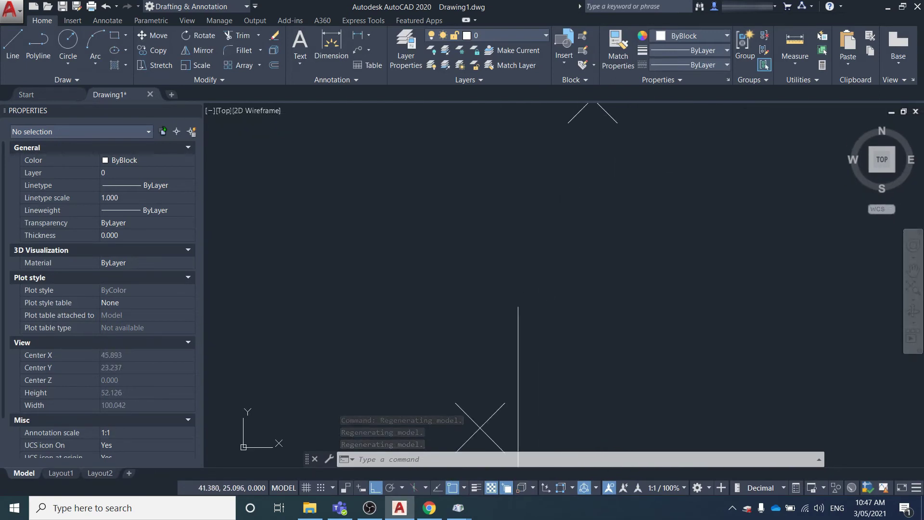
{"action": "scroll", "coordinate": [481, 434], "scroll_direction": "up", "scroll_amount": 6}
{"action": "middle_click_drag", "start_coordinate": [538, 330], "coordinate": [719, 204]}
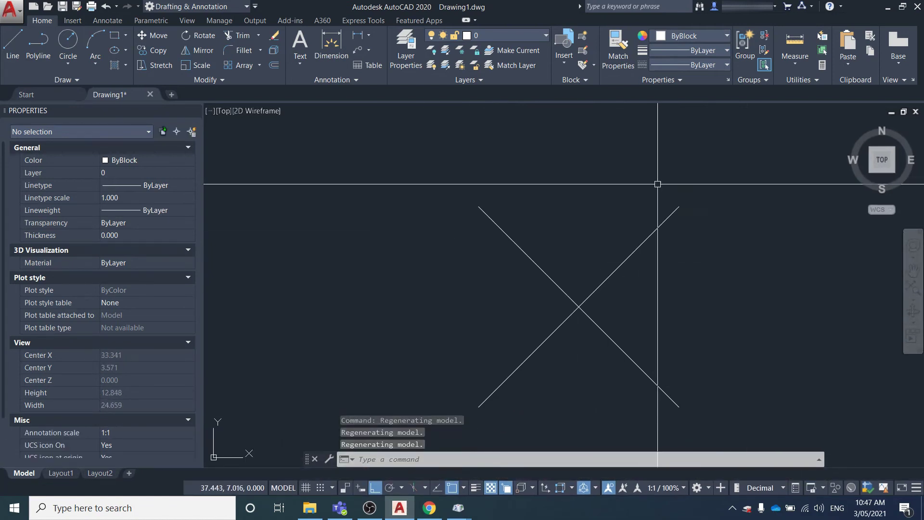
Select the lower point to view its properties, clear the selection and bring both points back into view
{"action": "left_click", "coordinate": [630, 182]}
{"action": "left_click", "coordinate": [554, 282]}
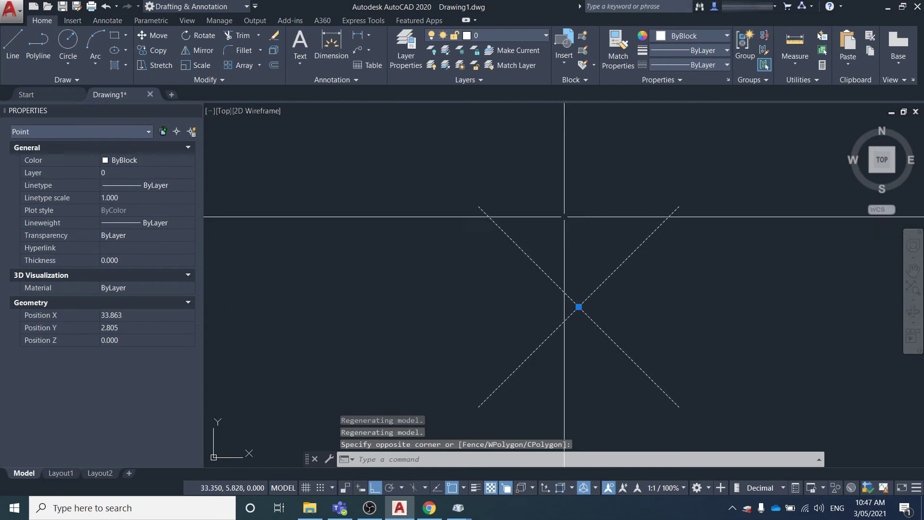
{"action": "left_click", "coordinate": [614, 169]}
{"action": "left_click", "coordinate": [534, 235]}
{"action": "scroll", "coordinate": [531, 314], "scroll_direction": "down", "scroll_amount": 15}
{"action": "scroll", "coordinate": [666, 182], "scroll_direction": "up", "scroll_amount": 3}
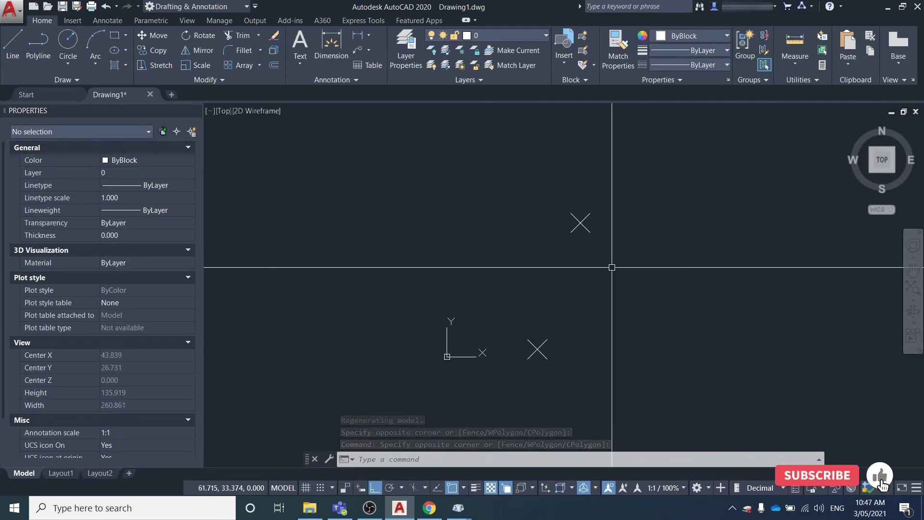
Place a third point freehand to the right of the two existing points, between them in height
{"action": "type", "text": "POINT"}
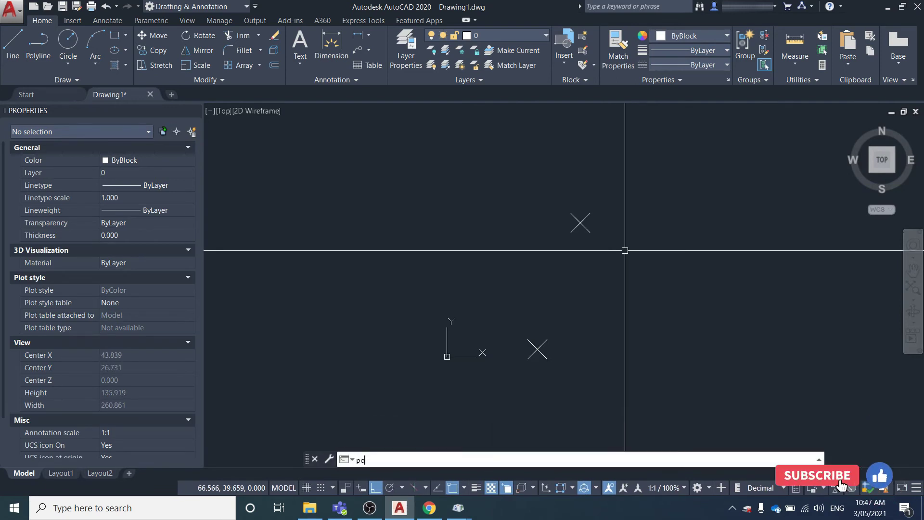
{"action": "key", "text": "Return"}
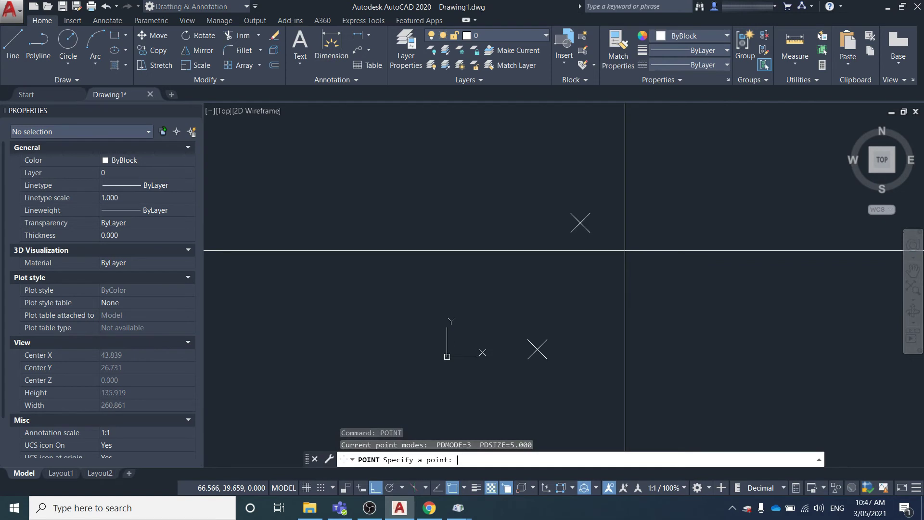
{"action": "left_click", "coordinate": [642, 308]}
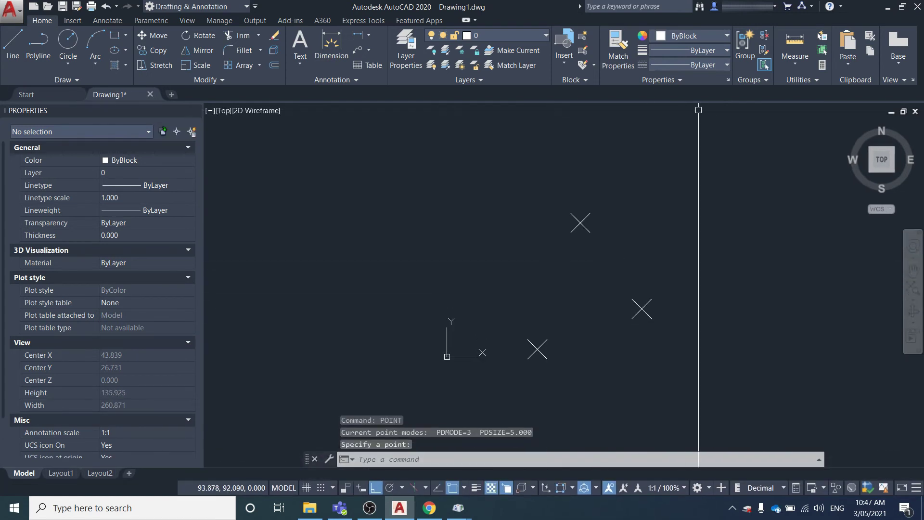
{"action": "left_click", "coordinate": [808, 82]}
{"action": "left_click", "coordinate": [753, 158]}
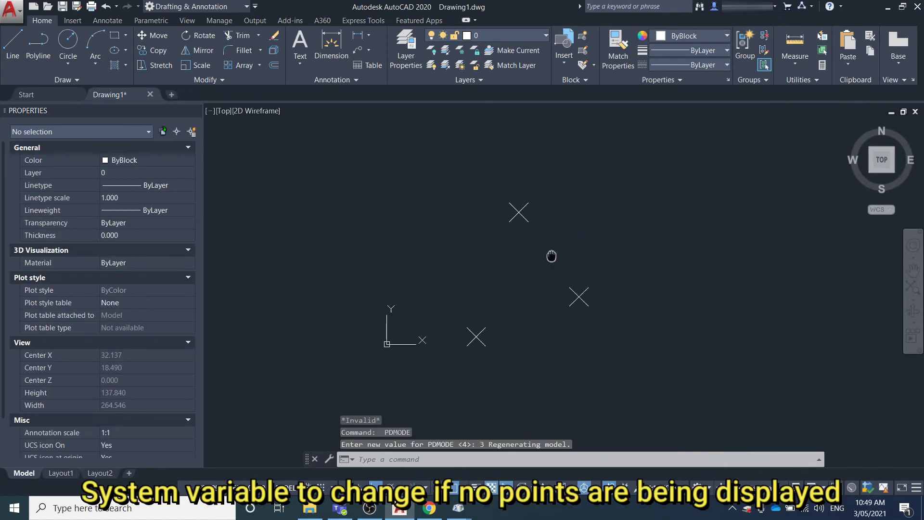
{"action": "middle_click_drag", "start_coordinate": [552, 256], "coordinate": [488, 253]}
{"action": "middle_click_drag", "start_coordinate": [359, 303], "coordinate": [449, 282]}
{"action": "key", "text": "Escape"}
{"action": "key", "text": "Escape"}
{"action": "key", "text": "Escape"}
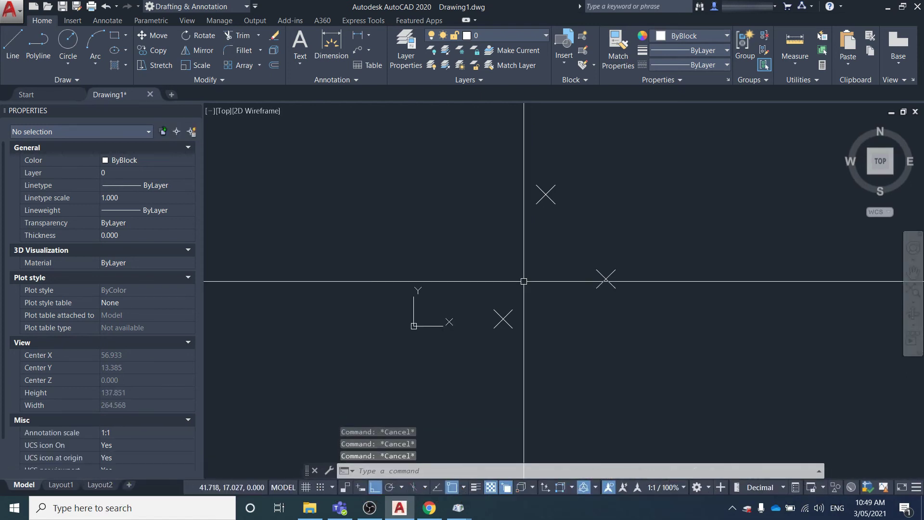
Set the PDMODE system variable to 0 and draw a selection window around the lower point
{"action": "type", "text": "PD"}
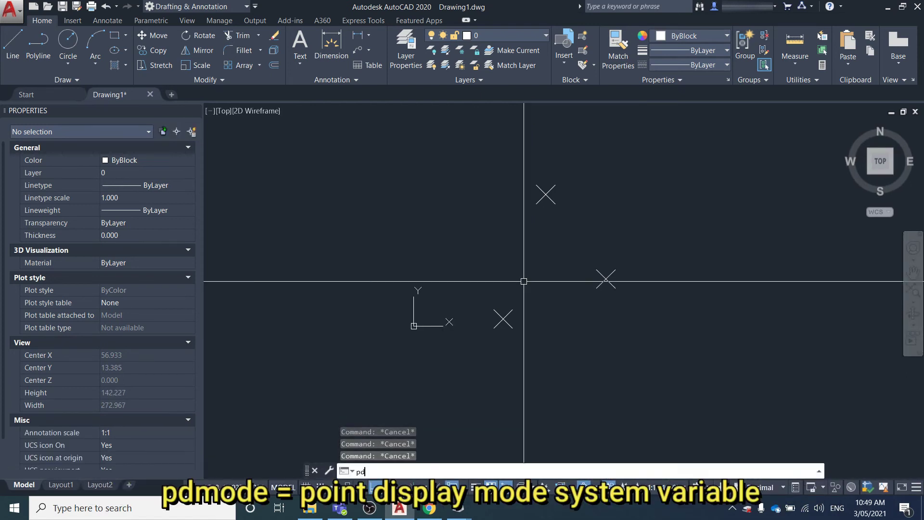
{"action": "type", "text": "mod"}
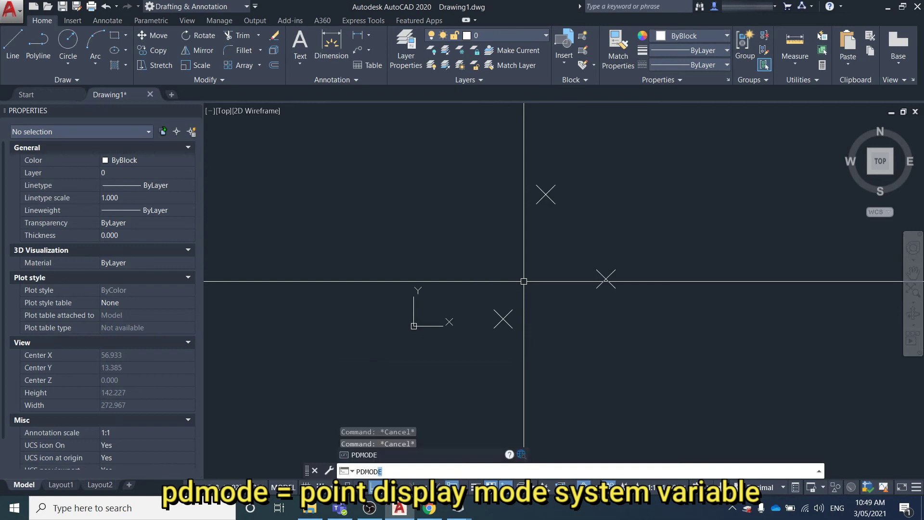
{"action": "key", "text": "Return"}
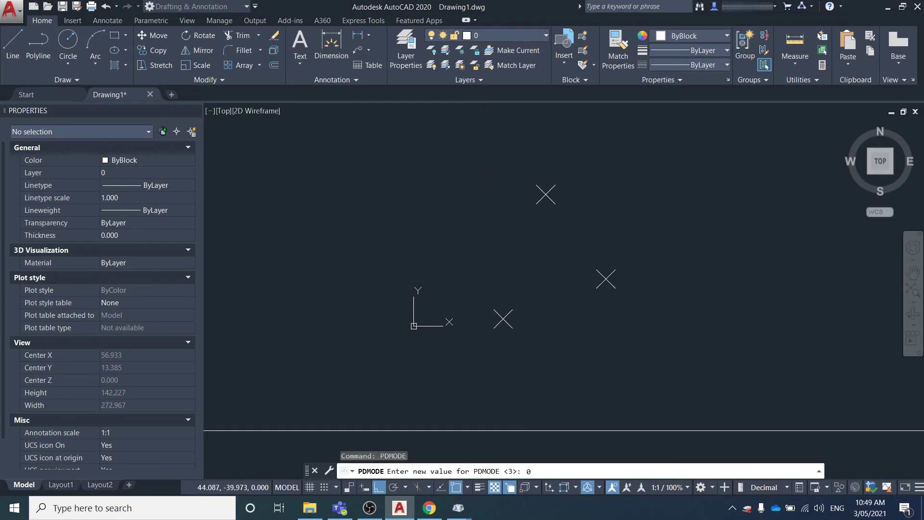
{"action": "key", "text": "Return"}
{"action": "left_click", "coordinate": [533, 291]}
{"action": "left_click", "coordinate": [466, 355]}
Set PDMODE to 1 and draw a selection window across the area of all three points
{"action": "key", "text": "Return"}
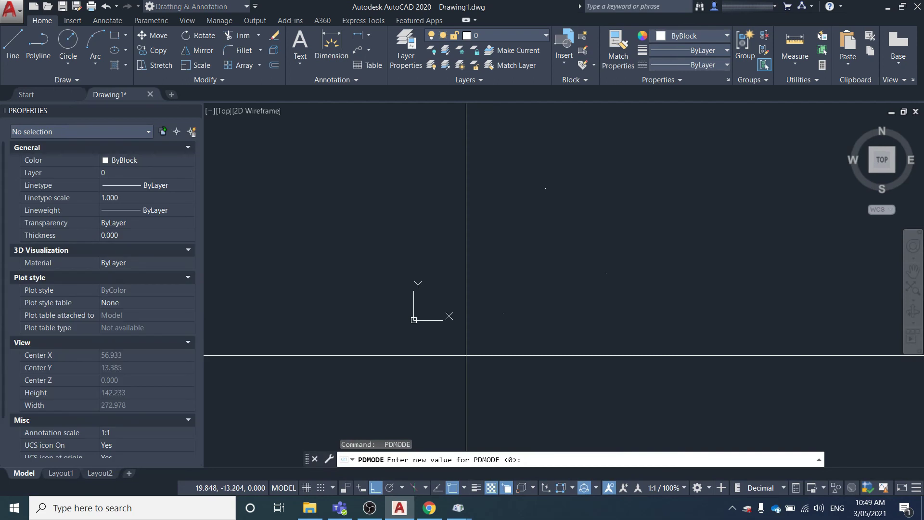
{"action": "key", "text": "Return"}
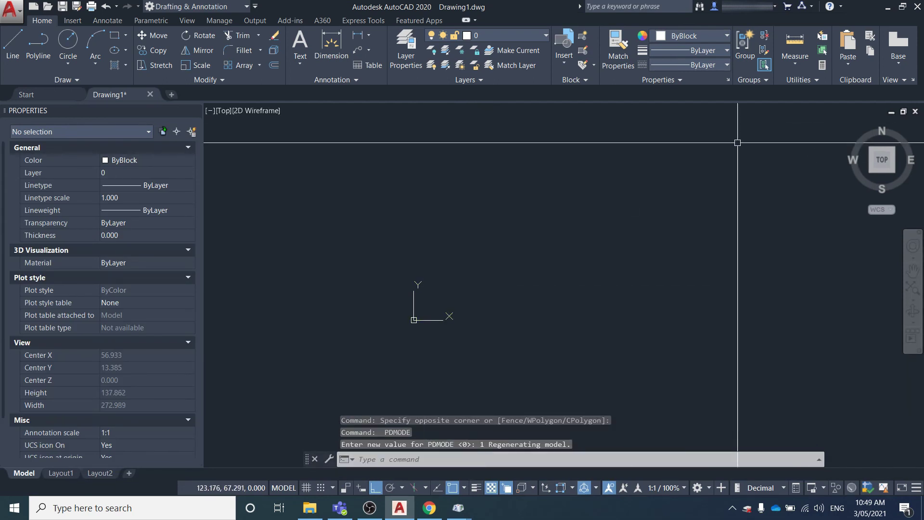
{"action": "left_click", "coordinate": [736, 324]}
{"action": "left_click", "coordinate": [381, 143]}
Set PDMODE to 2 and select the lower point with a selection window
{"action": "key", "text": "Return"}
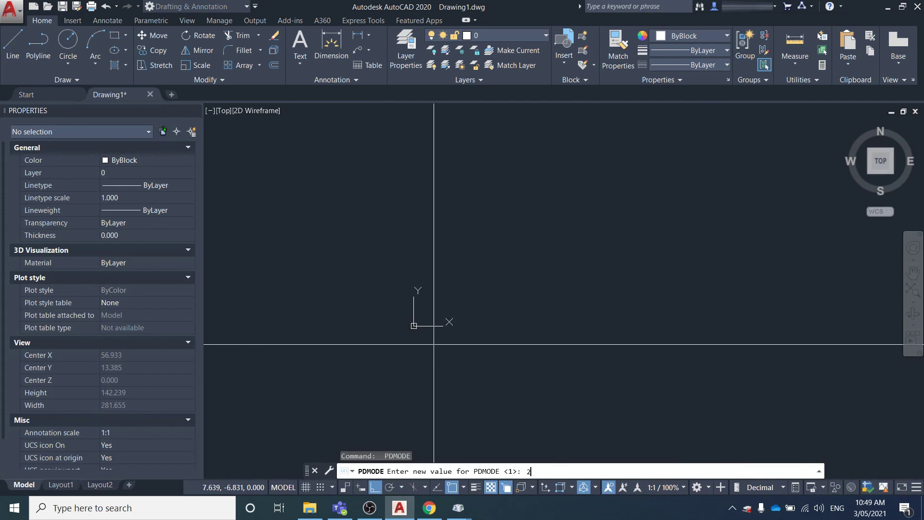
{"action": "key", "text": "Return"}
{"action": "left_click", "coordinate": [515, 305]}
{"action": "left_click", "coordinate": [473, 342]}
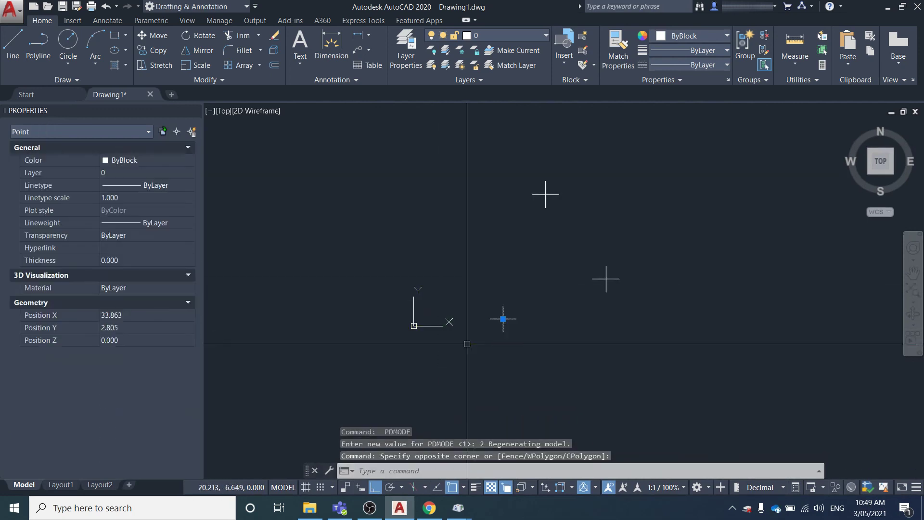
Clear the selection and set PDMODE to 3
{"action": "key", "text": "Escape"}
{"action": "key", "text": "Return"}
{"action": "type", "text": "3"}
{"action": "key", "text": "Return"}
Change the point style to the plus sign combined with a square
{"action": "left_click", "coordinate": [795, 78]}
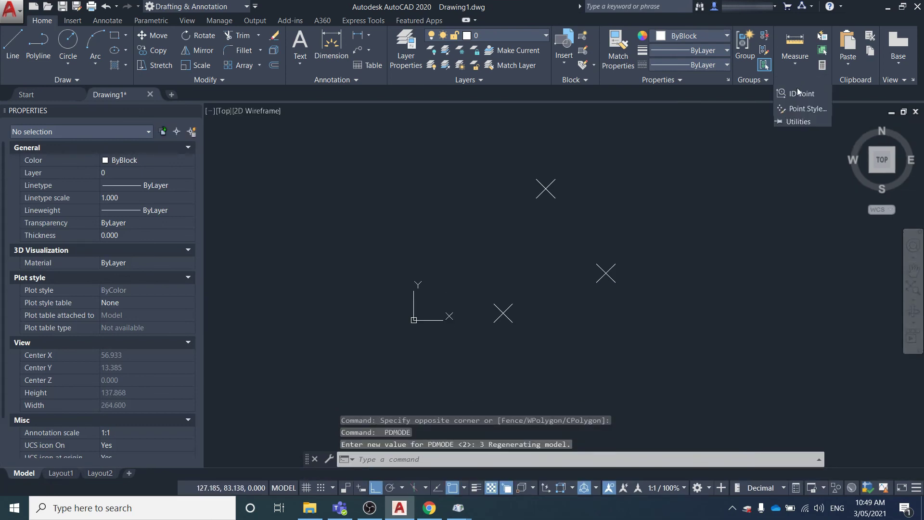
{"action": "left_click", "coordinate": [807, 109]}
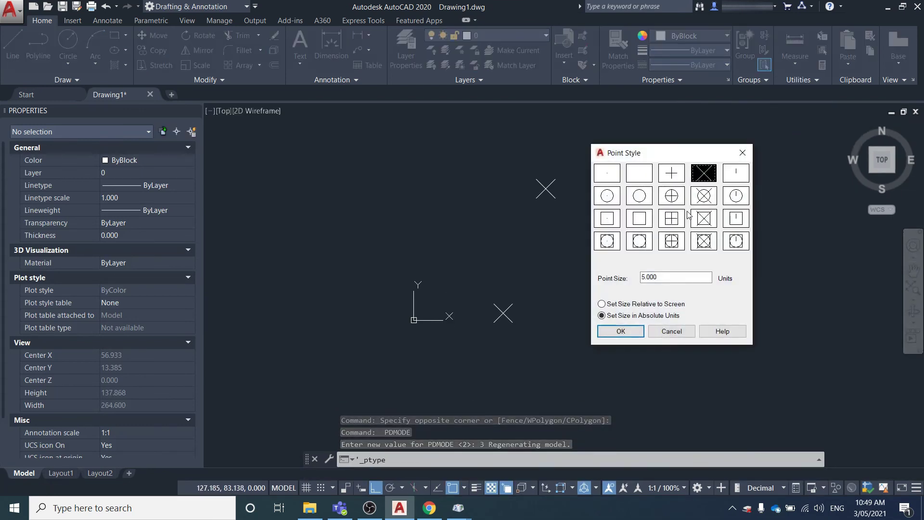
{"action": "left_click", "coordinate": [621, 332]}
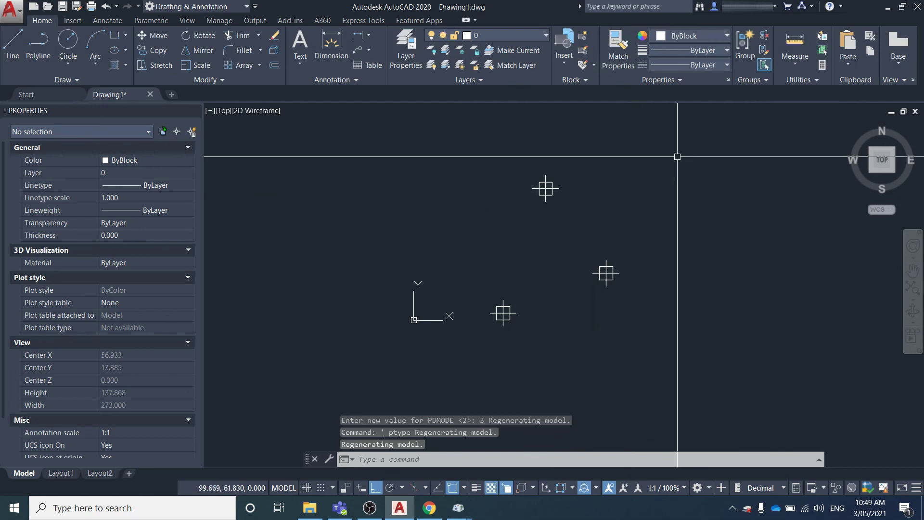
{"action": "scroll", "coordinate": [593, 261], "scroll_direction": "down", "scroll_amount": 2}
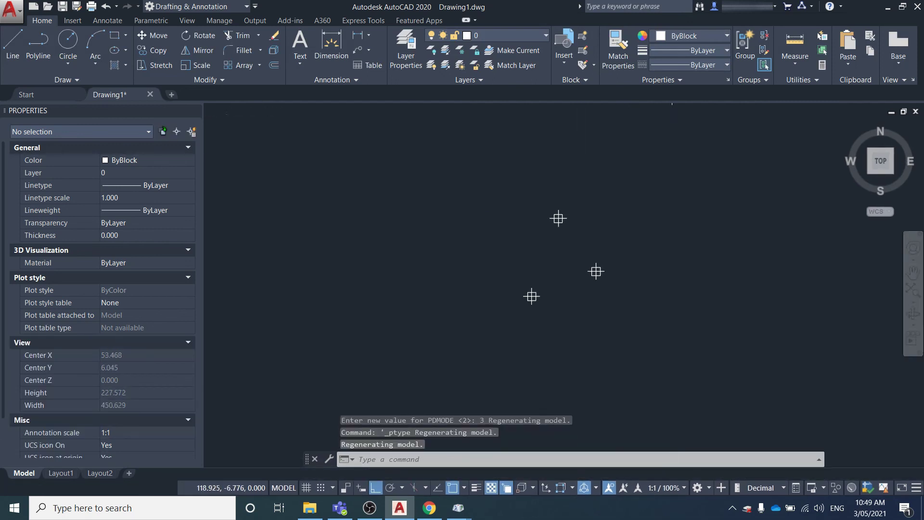